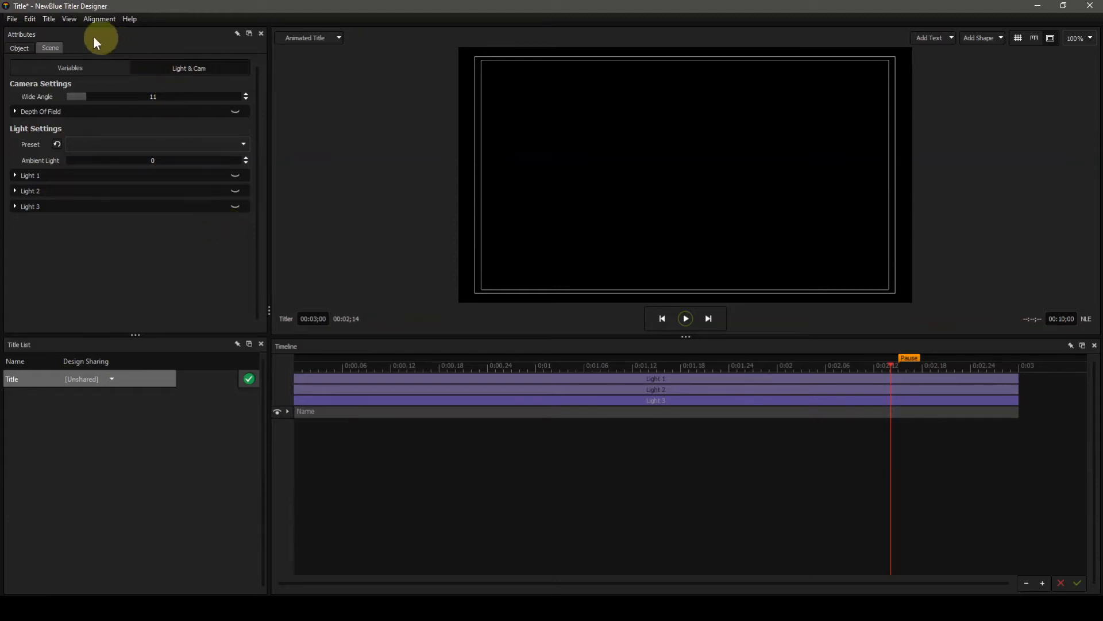
Set the title preview background to Grey.
click(70, 17)
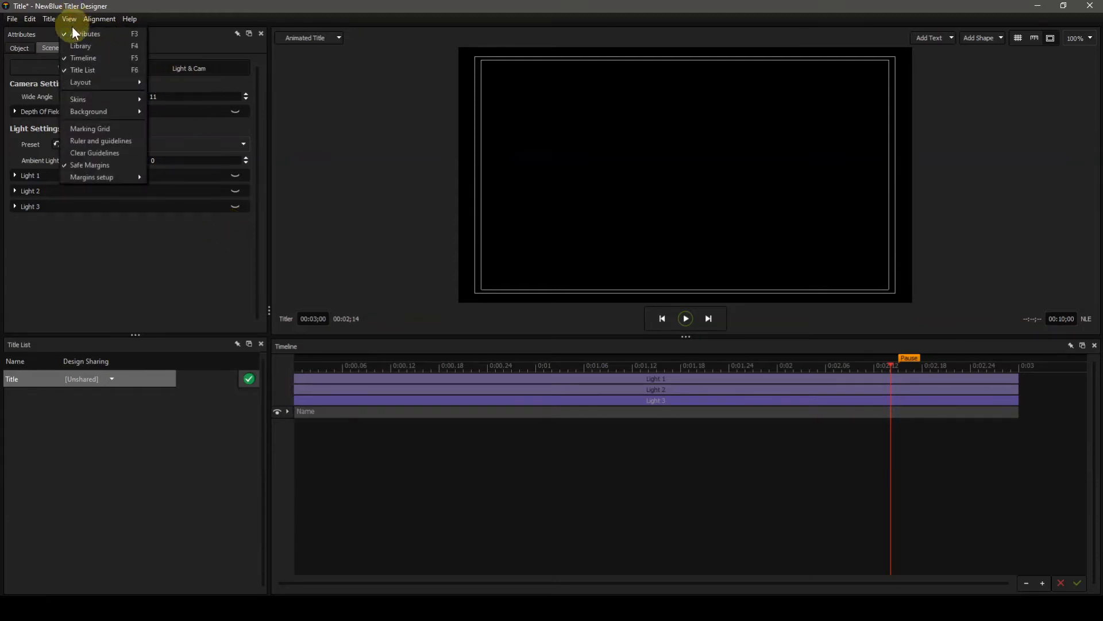
mouse_move(86, 111)
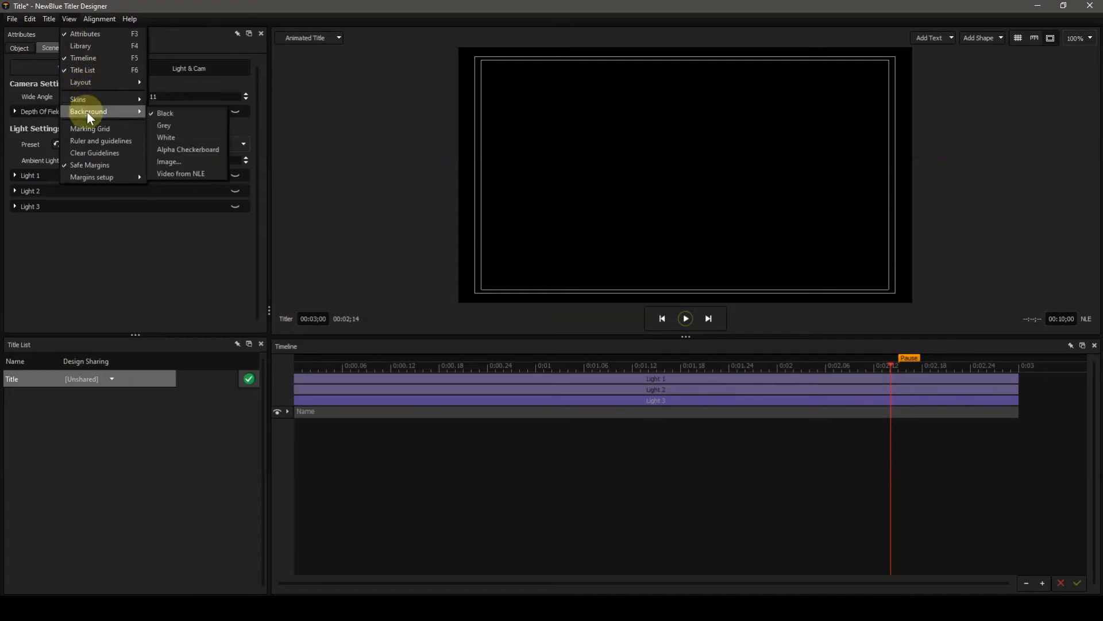
click(165, 124)
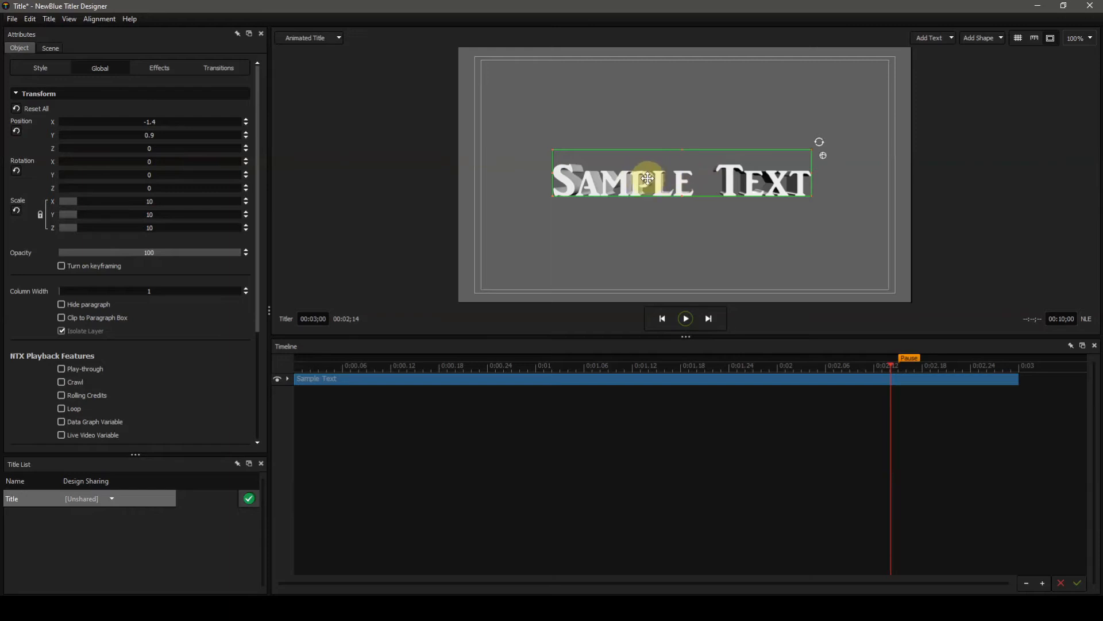
Tilt the sample text about 3 degrees on the Y and Z axes, and reset its rotation.
drag(820, 158, 724, 119)
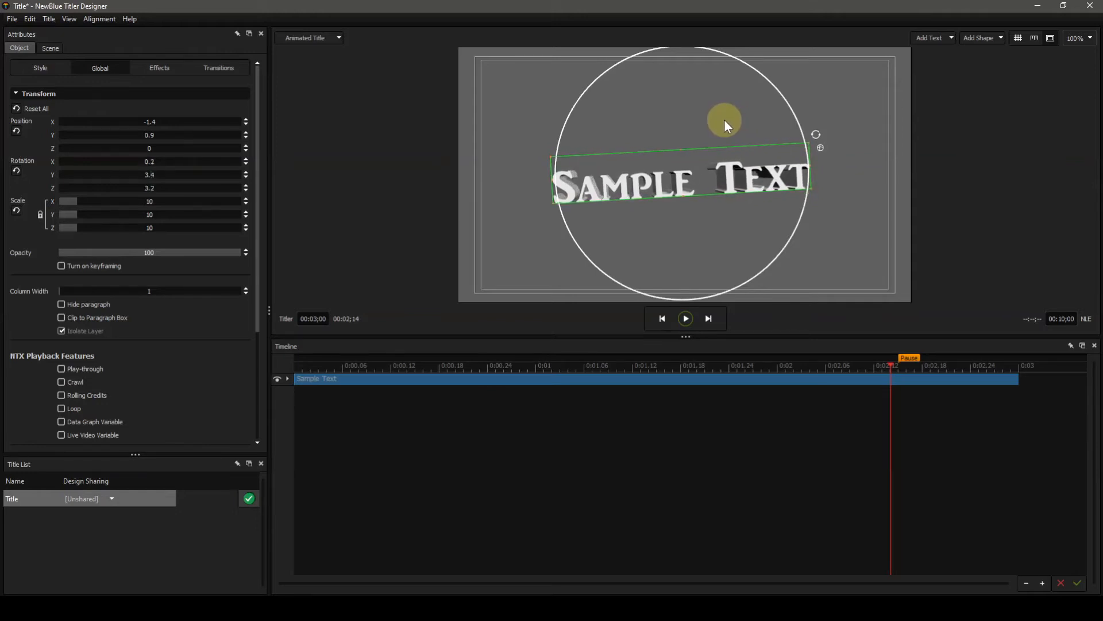
click(18, 168)
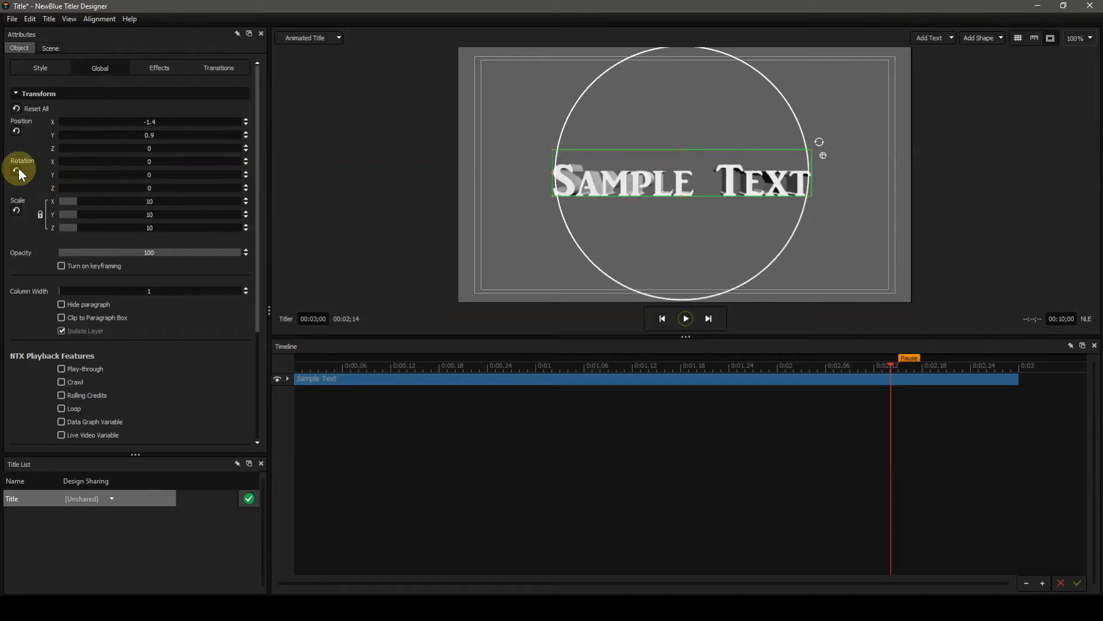
Set the scene camera's wide angle to 0.
click(59, 48)
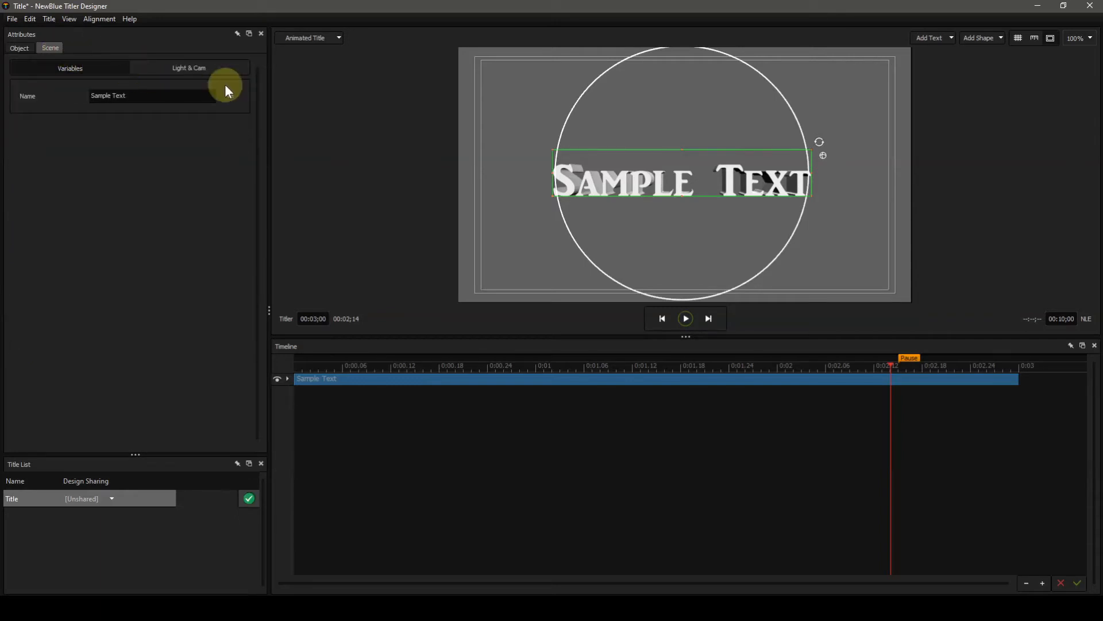
click(195, 70)
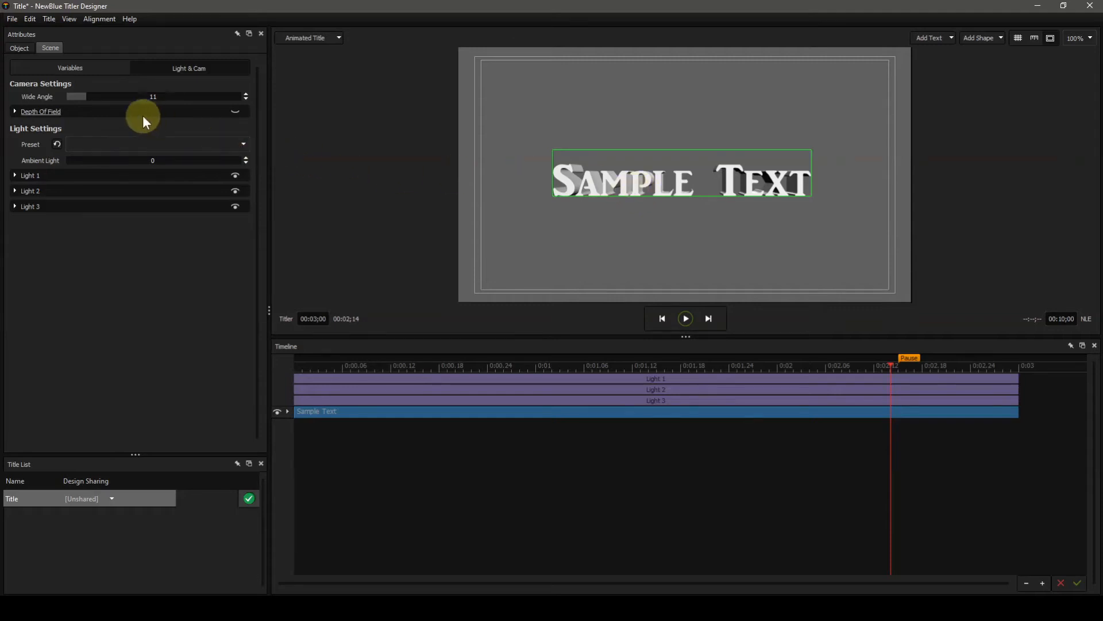
drag(87, 95, 38, 96)
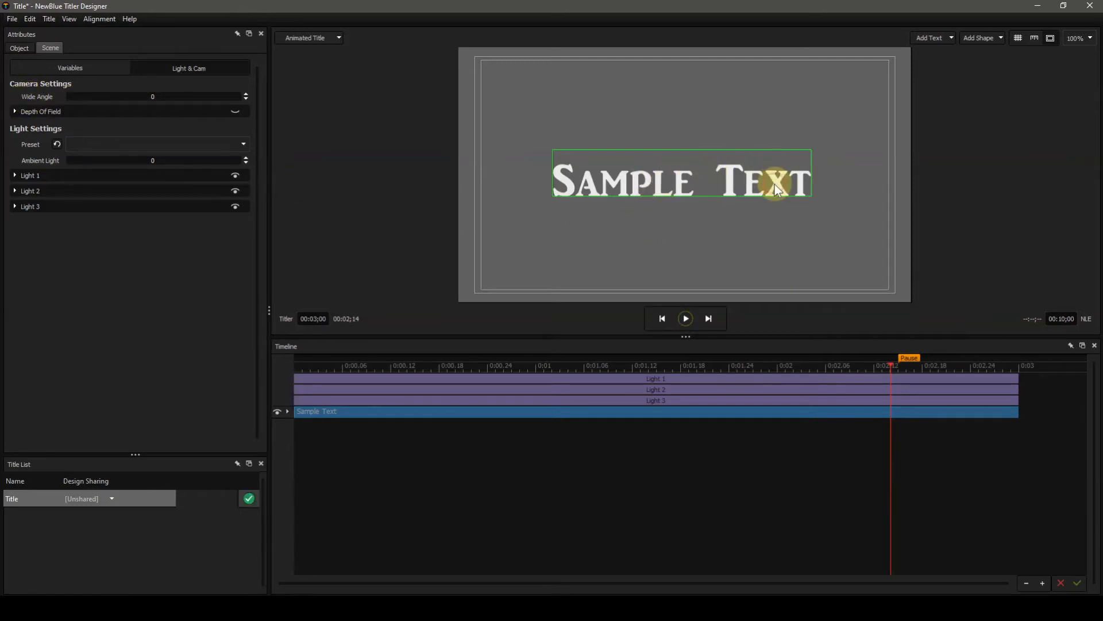
Rotate the sample text freely in 3D to inspect it without lens perspective, and reset its rotation.
click(24, 48)
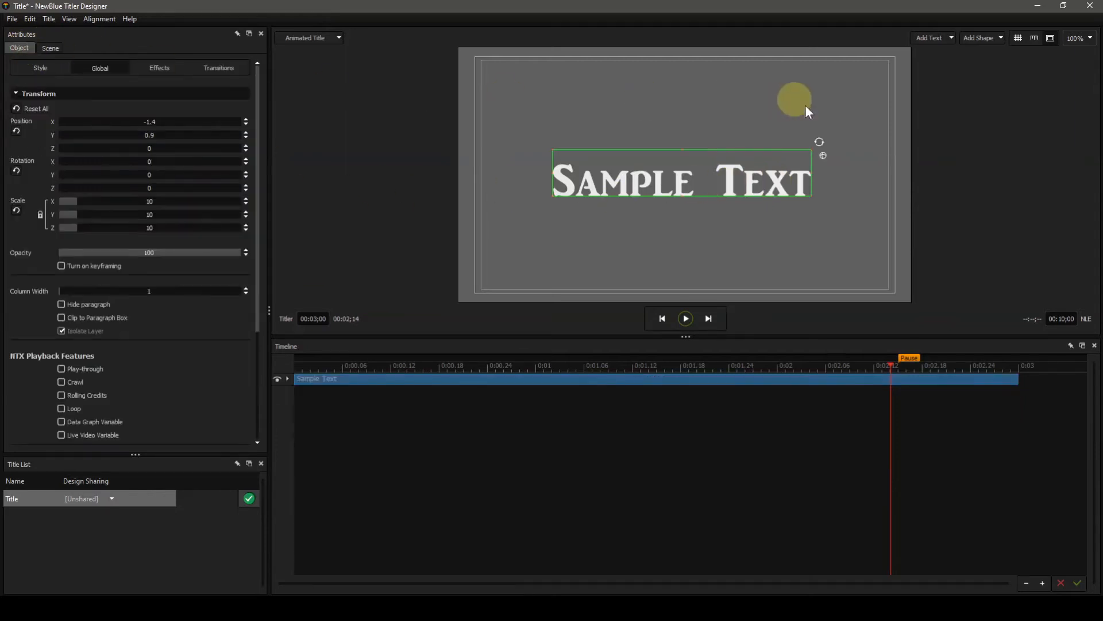
drag(823, 155, 762, 138)
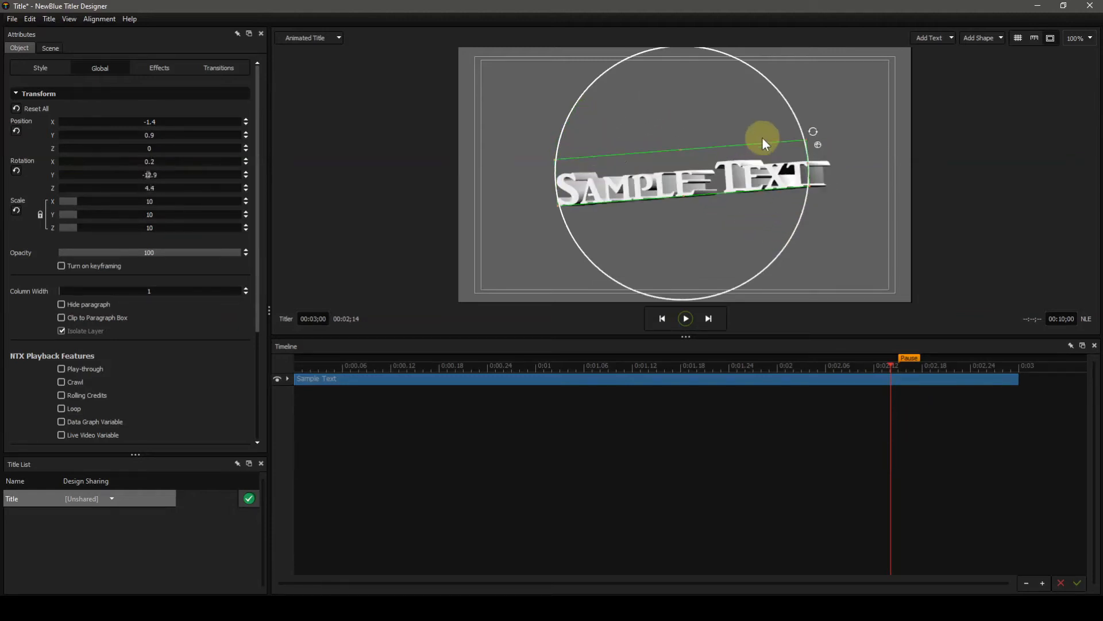
click(17, 171)
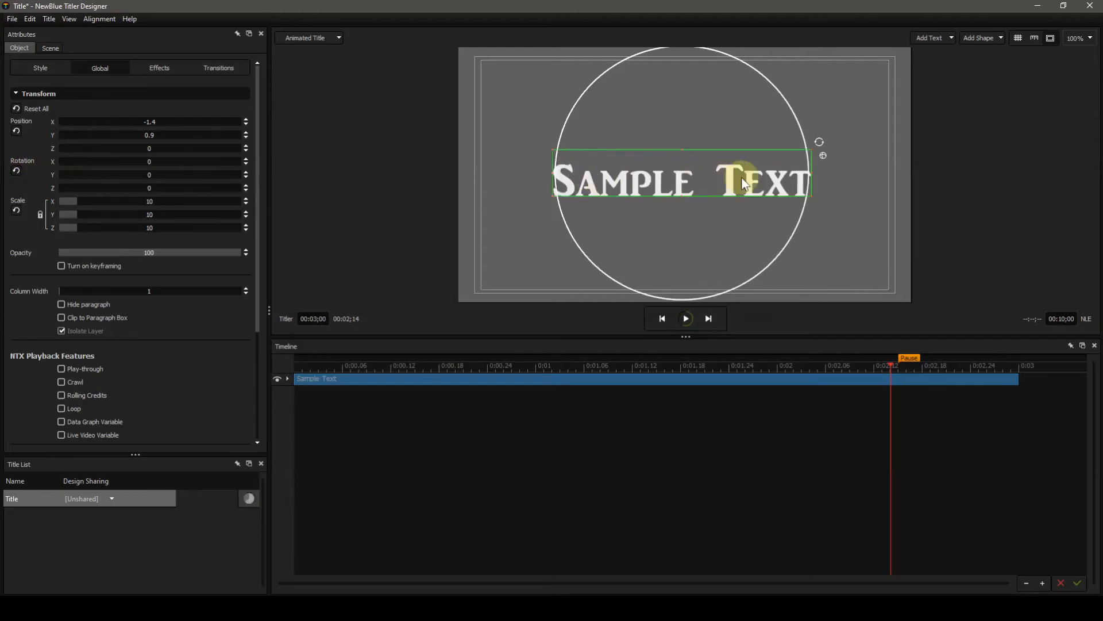
Set the scene camera's wide angle to 11.
click(55, 49)
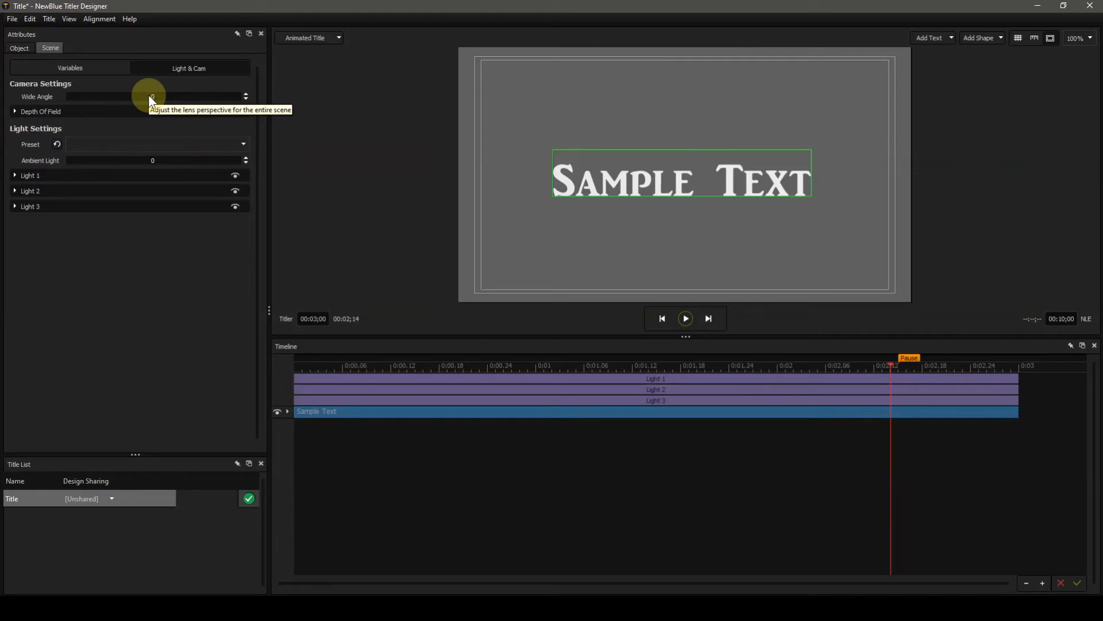
text(11)
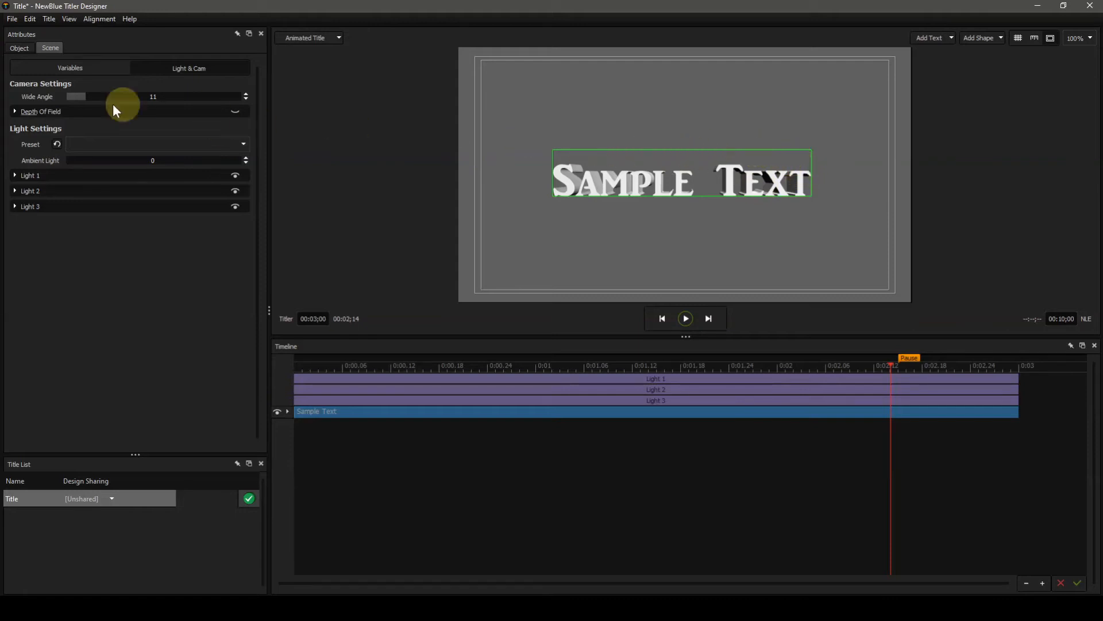
Reselect the sample text and rotate it freely in 3D so its extruded upper sides show.
click(21, 48)
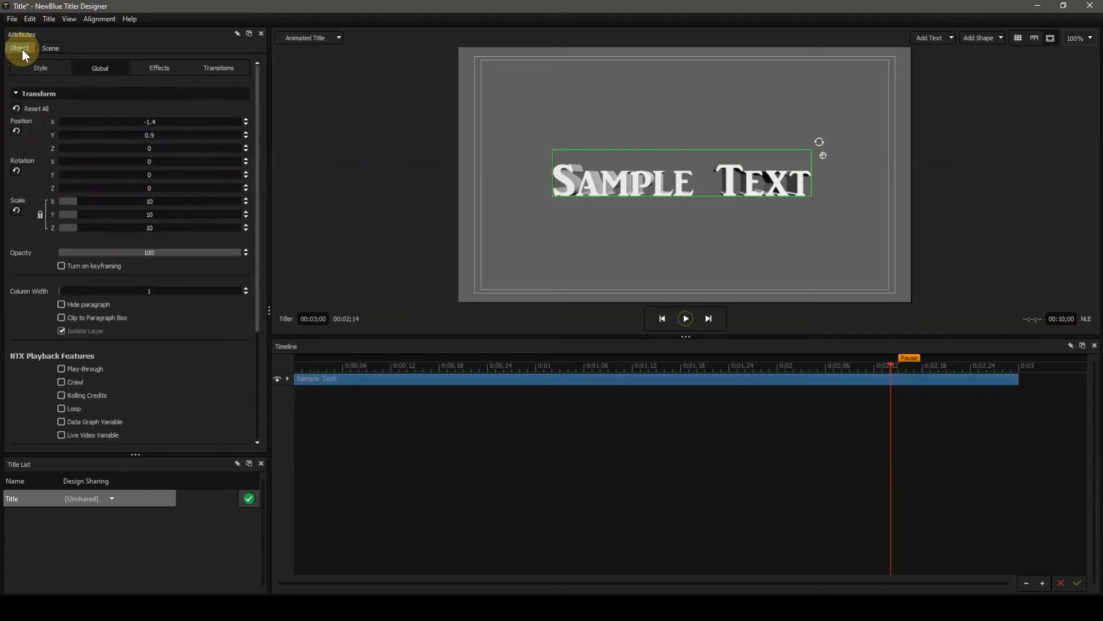
click(824, 153)
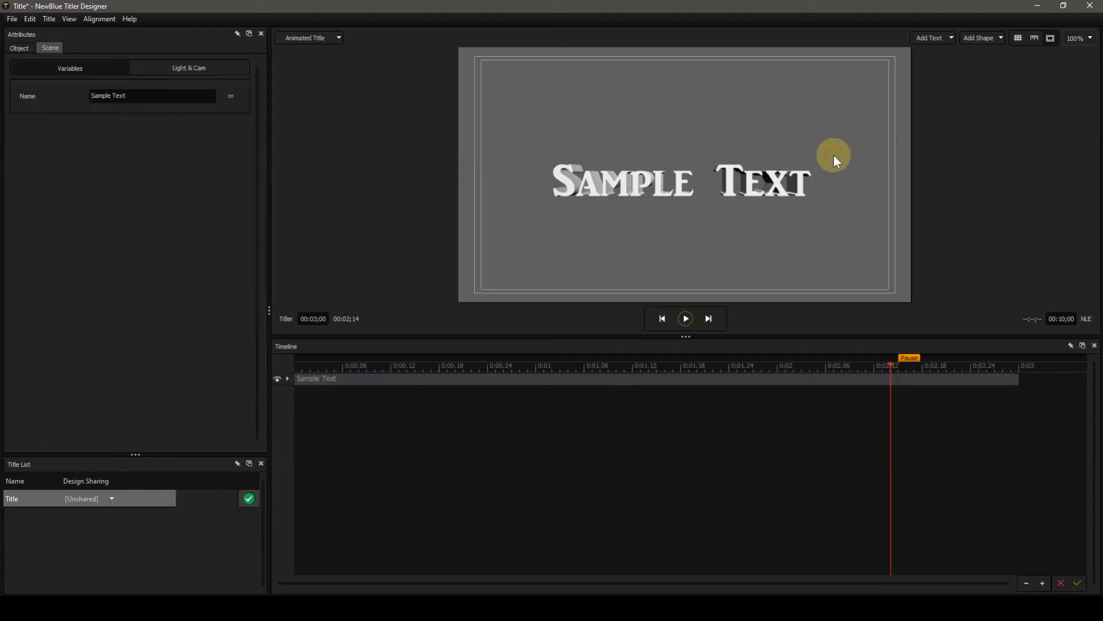
click(750, 181)
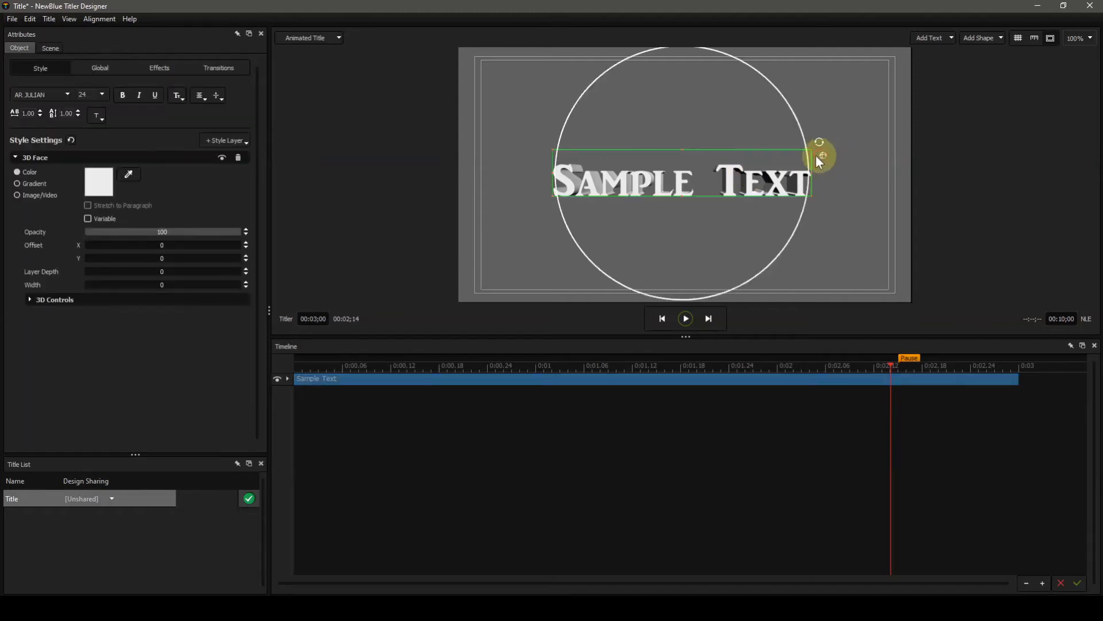
drag(751, 134, 730, 147)
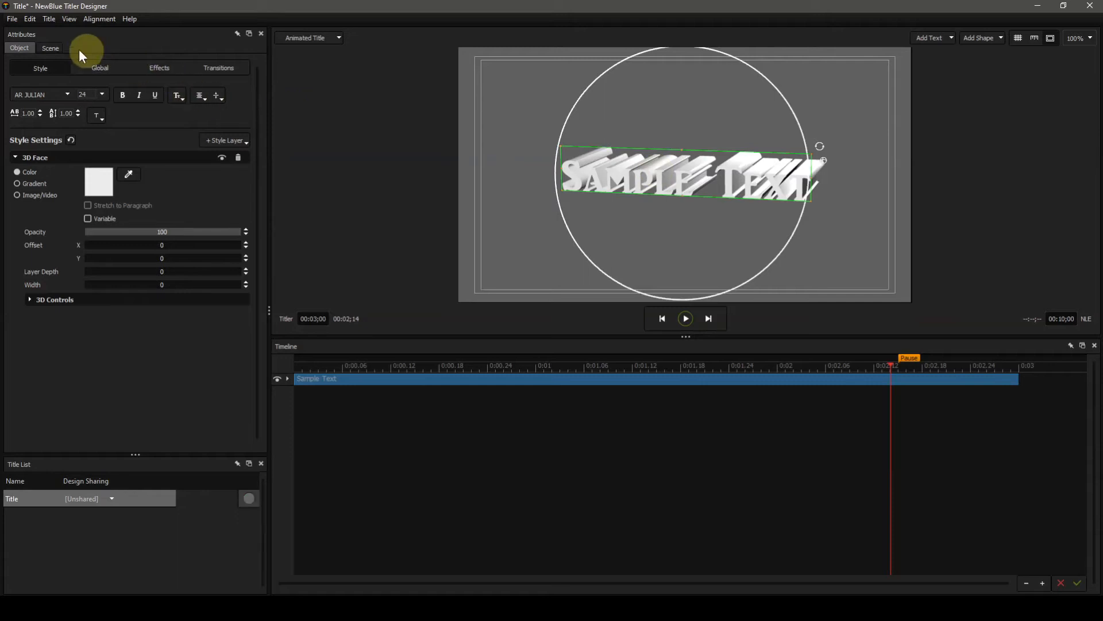
Set the scene camera's wide angle to 83 to exaggerate the rotated text's perspective.
click(55, 50)
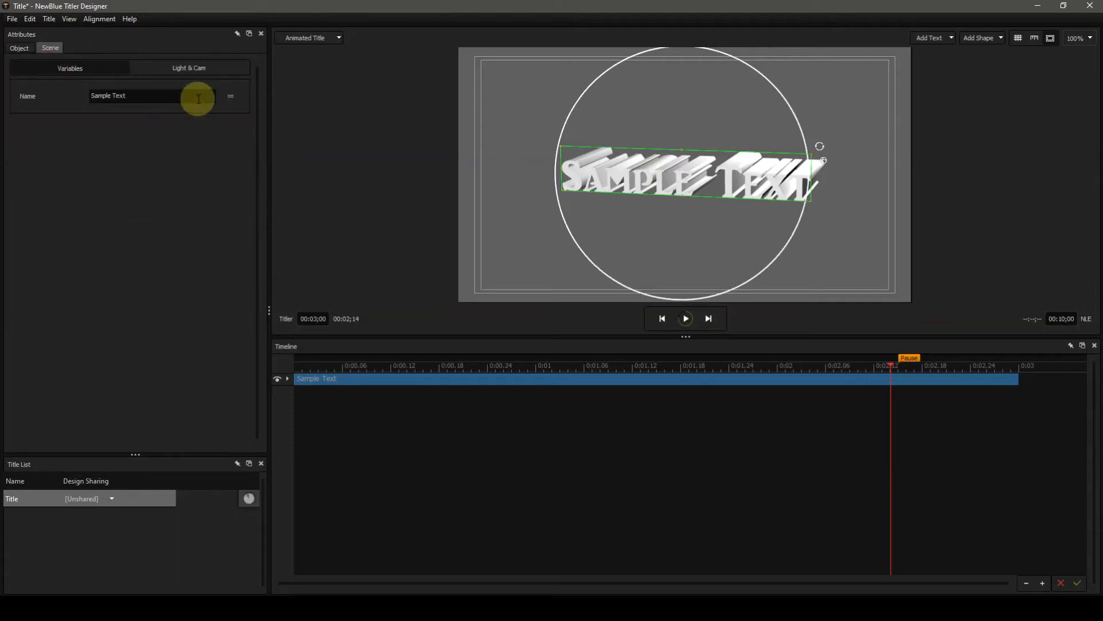
click(194, 69)
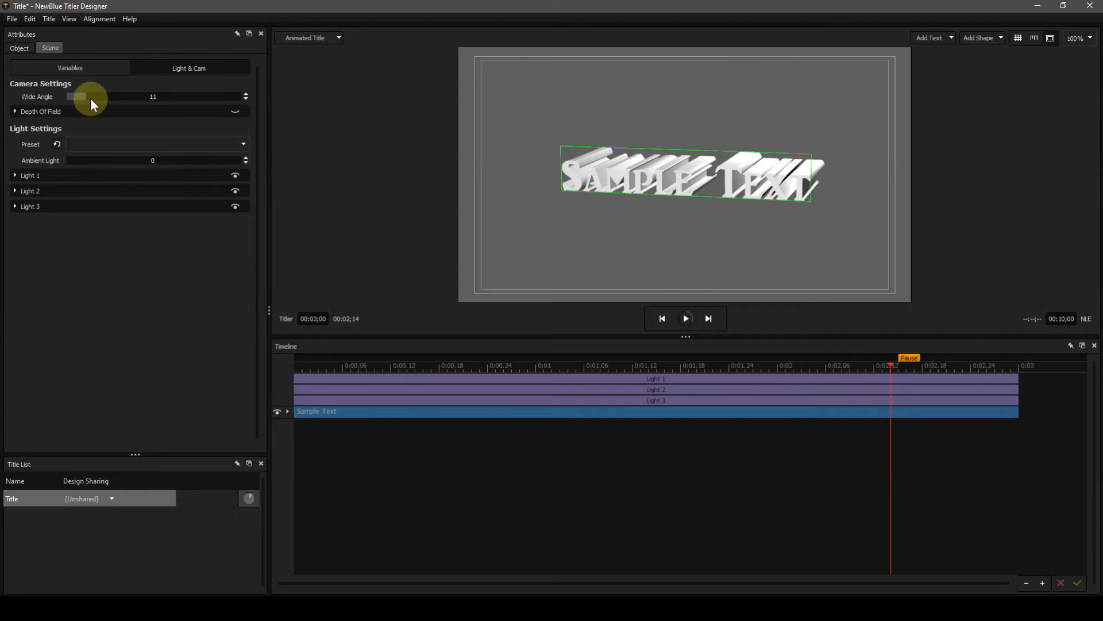
drag(88, 98, 342, 105)
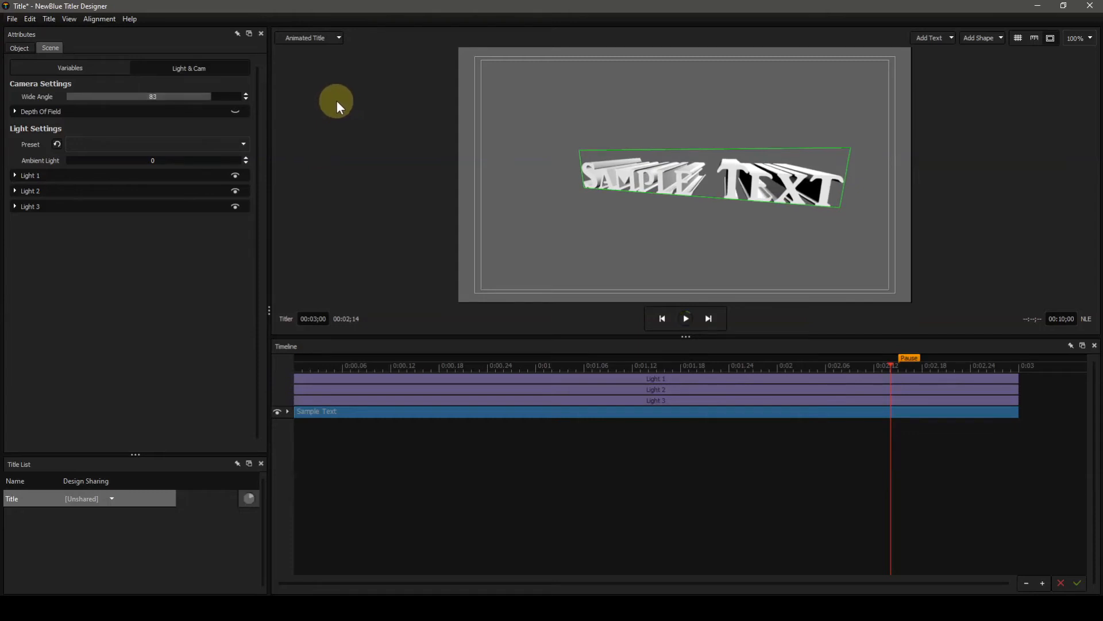
Rotate the sample text to about -14.2 on X, -1.5 on Y and -2.7 on Z, and reset its rotation.
click(20, 48)
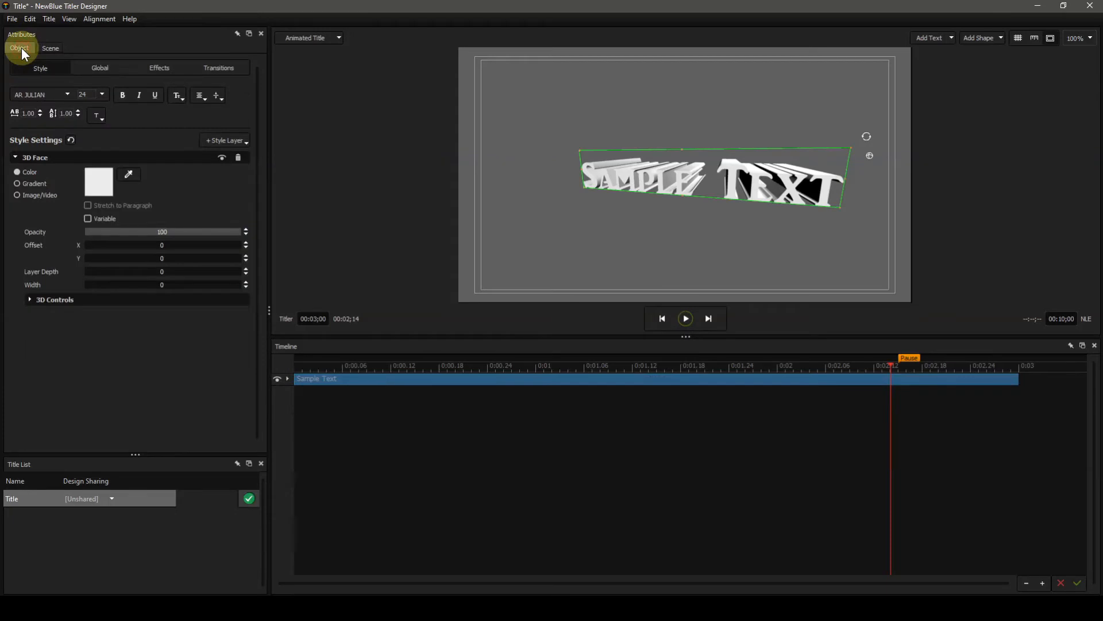
click(870, 156)
mouse_move(756, 127)
mouse_down()
mouse_move(723, 138)
mouse_move(720, 165)
mouse_move(731, 130)
mouse_move(760, 101)
mouse_move(849, 109)
mouse_move(774, 111)
mouse_move(753, 165)
mouse_move(725, 153)
mouse_move(766, 118)
mouse_move(745, 109)
mouse_move(809, 109)
mouse_move(784, 106)
mouse_up()
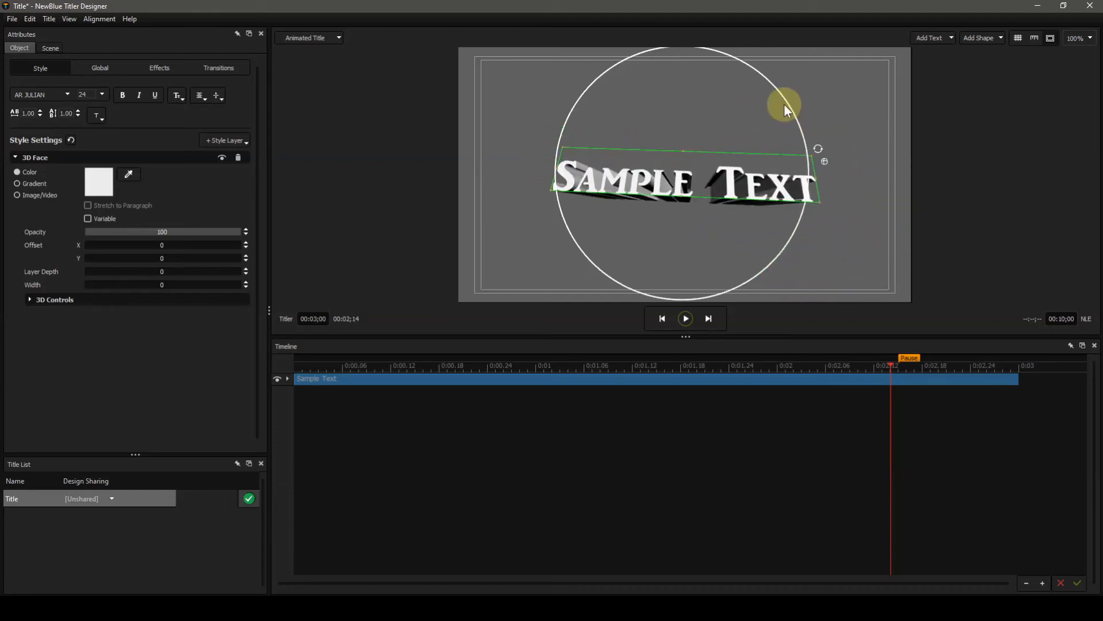
click(99, 68)
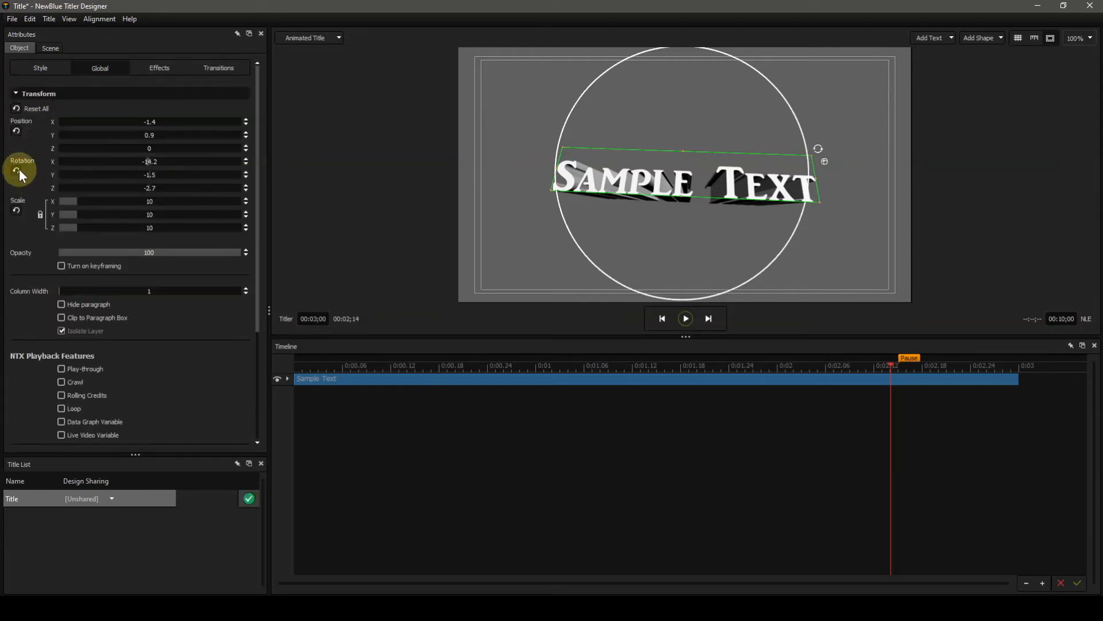
click(19, 169)
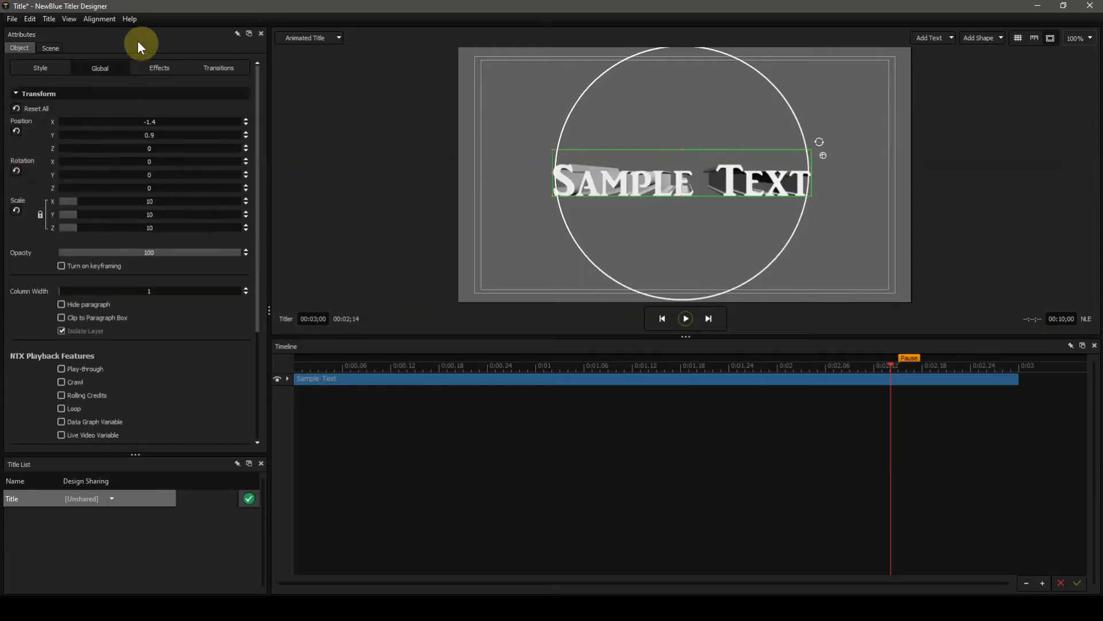
Return the scene camera's wide angle to 11 and enable Depth Of Field with its settings expanded.
click(56, 46)
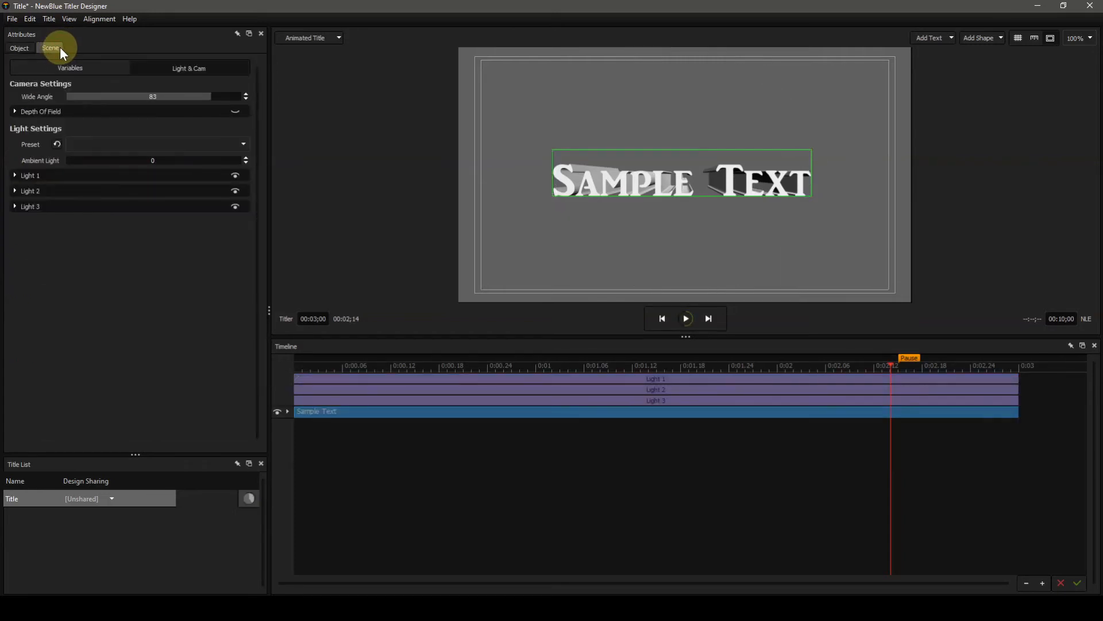
drag(214, 96, 1, 97)
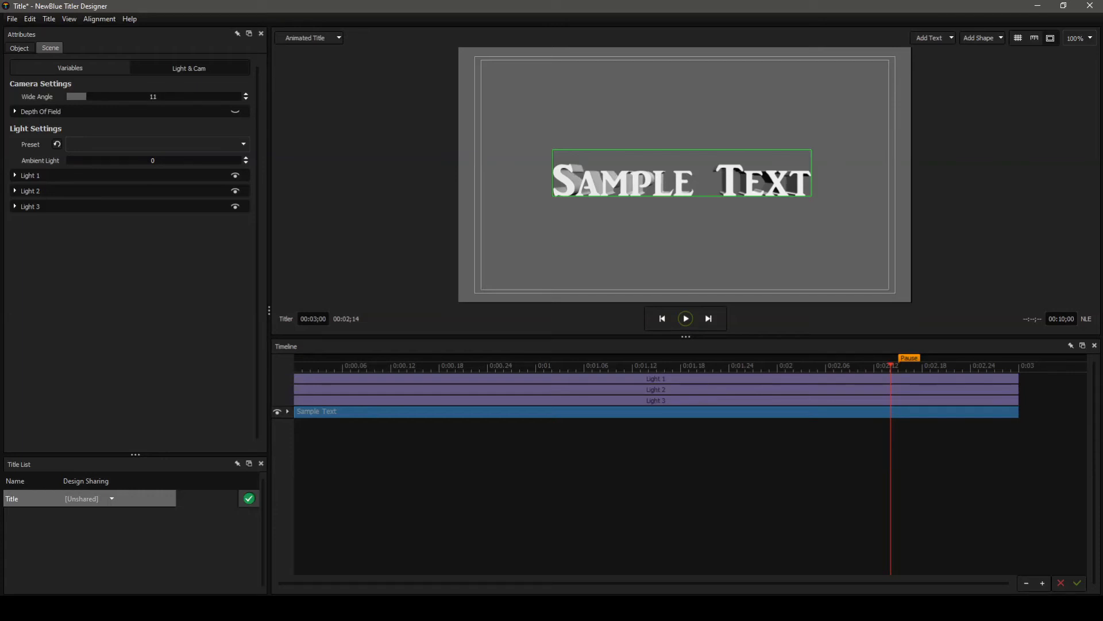
click(235, 111)
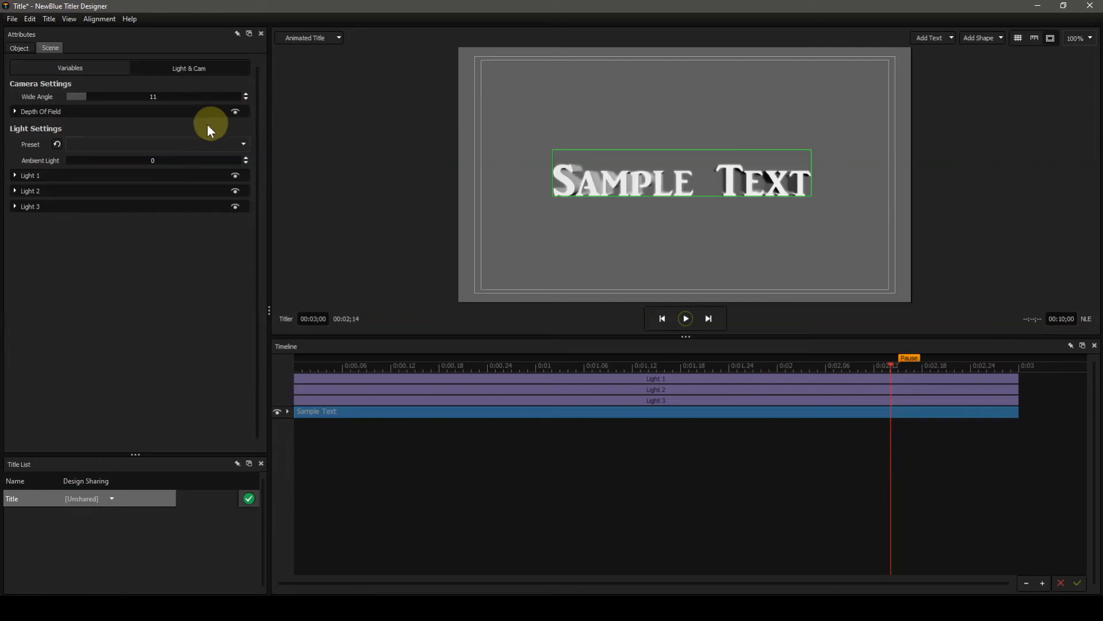
click(15, 111)
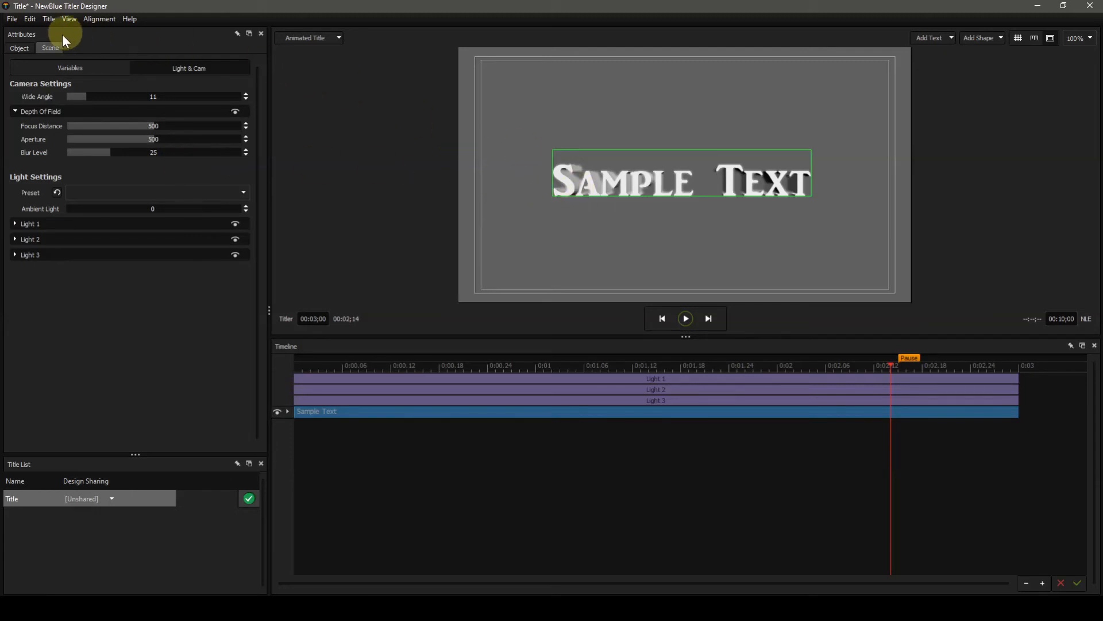
Rotate the sample text in 3D to about 11 degrees on X and 47 degrees on Y.
click(23, 47)
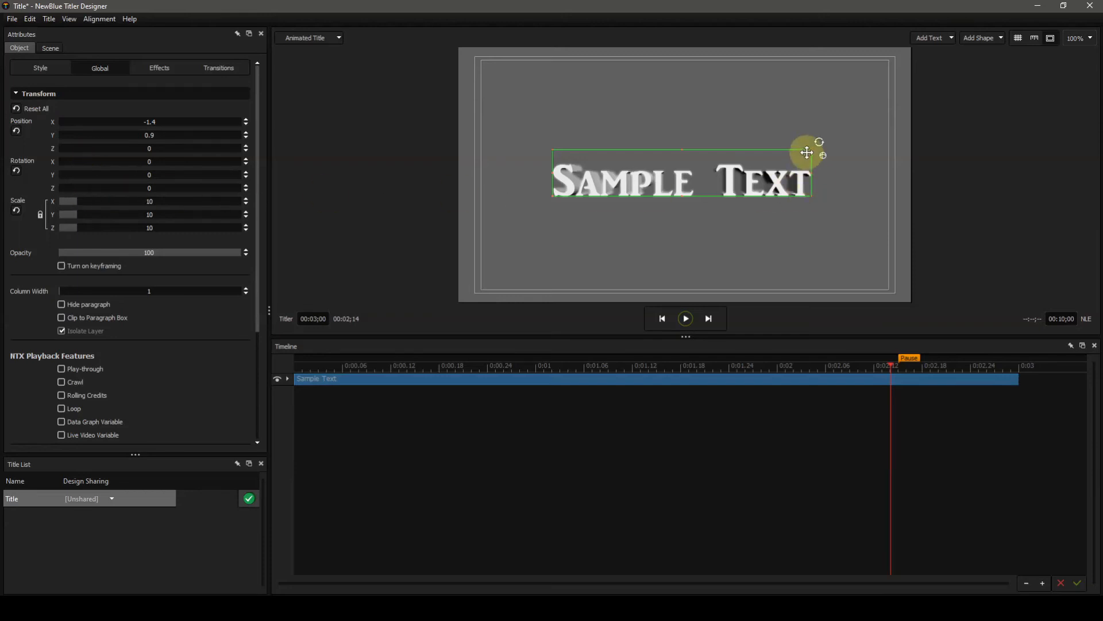
drag(820, 153, 851, 136)
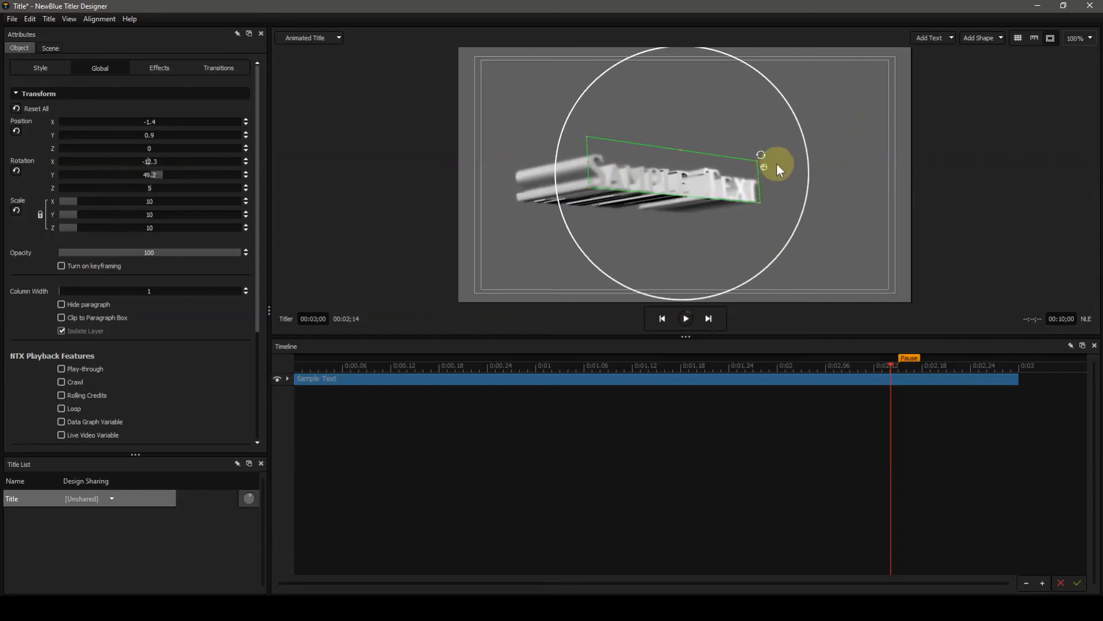
mouse_move(740, 99)
mouse_down()
mouse_move(728, 98)
mouse_move(728, 108)
mouse_move(743, 109)
mouse_move(736, 117)
mouse_up()
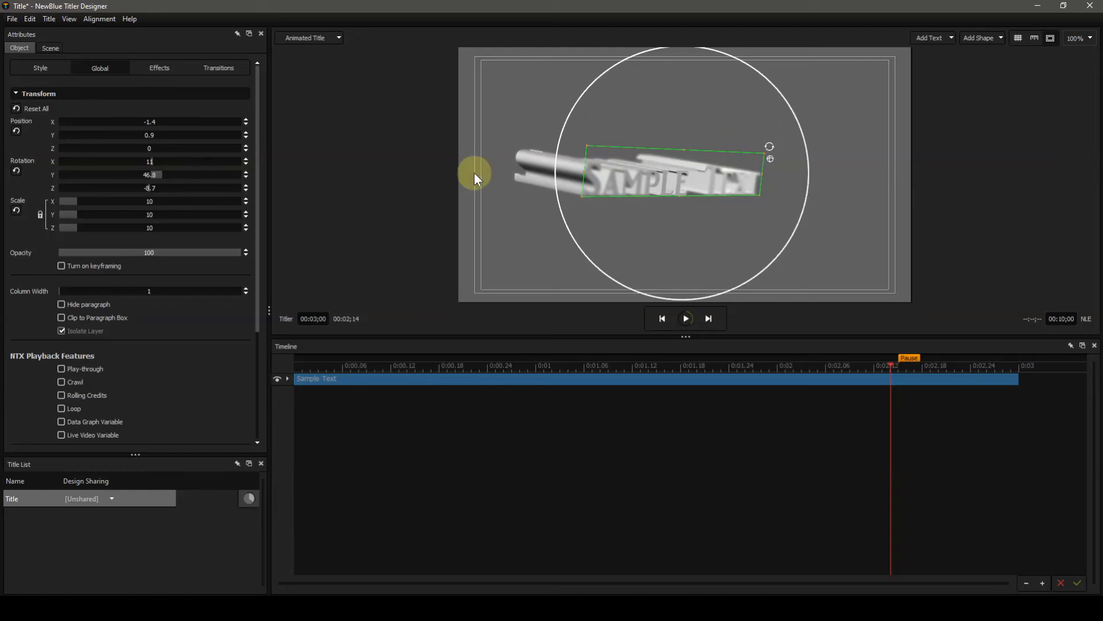
Compare the rotated text with Depth Of Field off and on, and set the Focus Distance to 457.5.
click(52, 48)
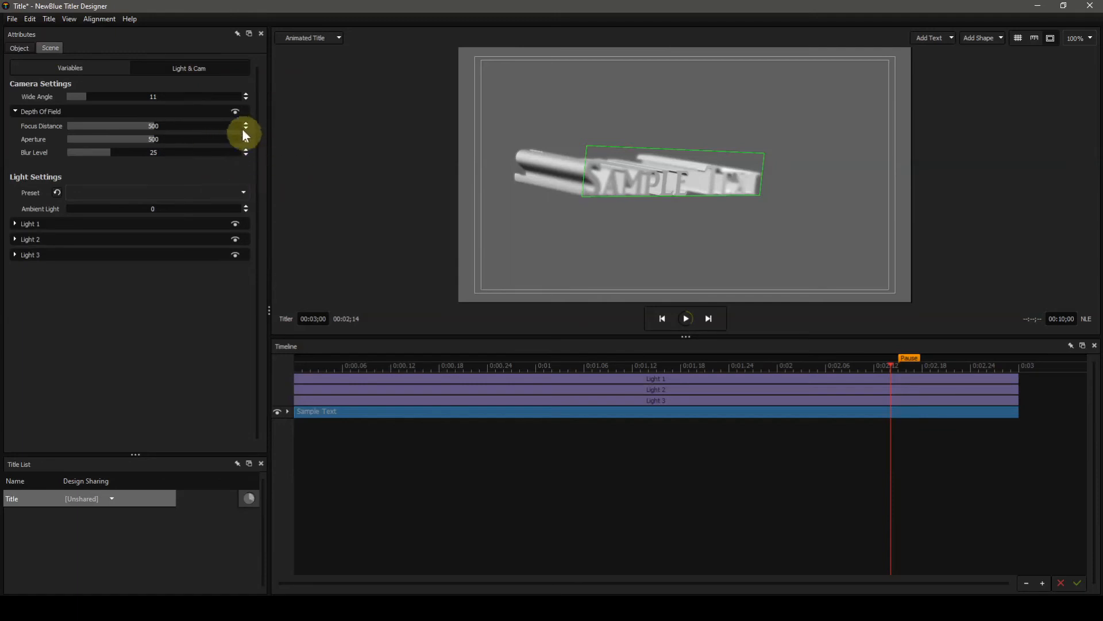
click(235, 111)
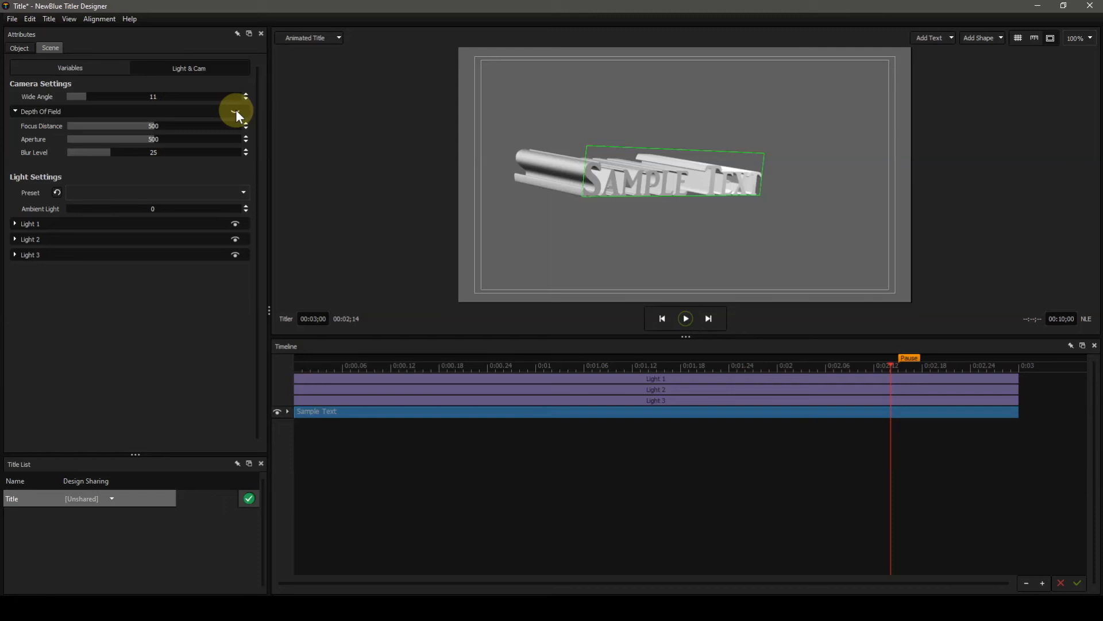
click(235, 111)
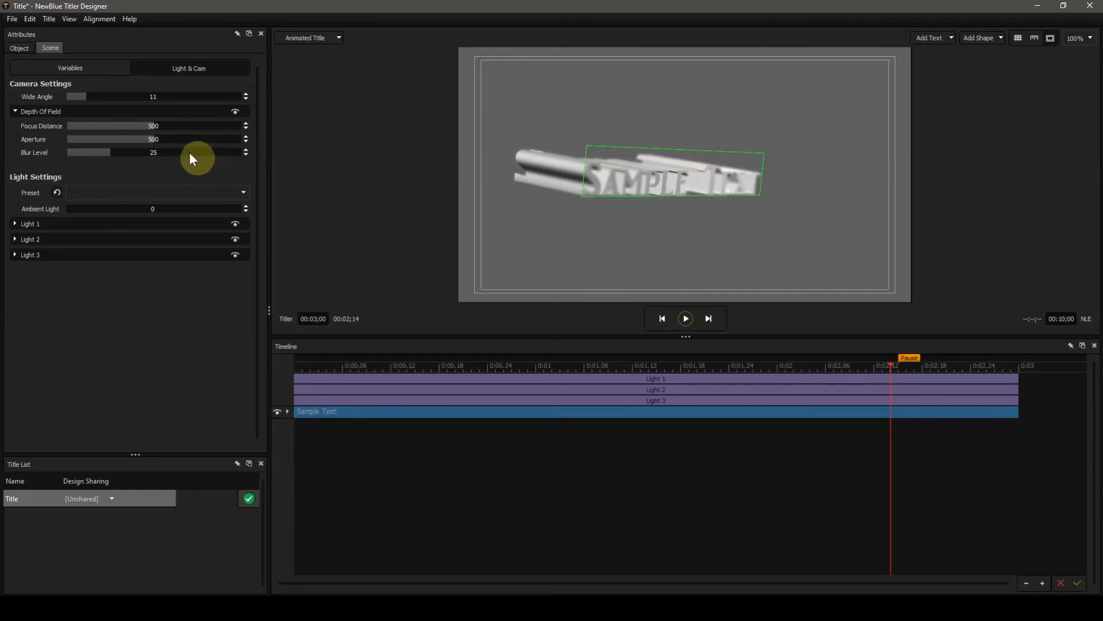
mouse_move(158, 124)
mouse_down()
mouse_move(64, 127)
mouse_move(205, 134)
mouse_move(145, 131)
mouse_up()
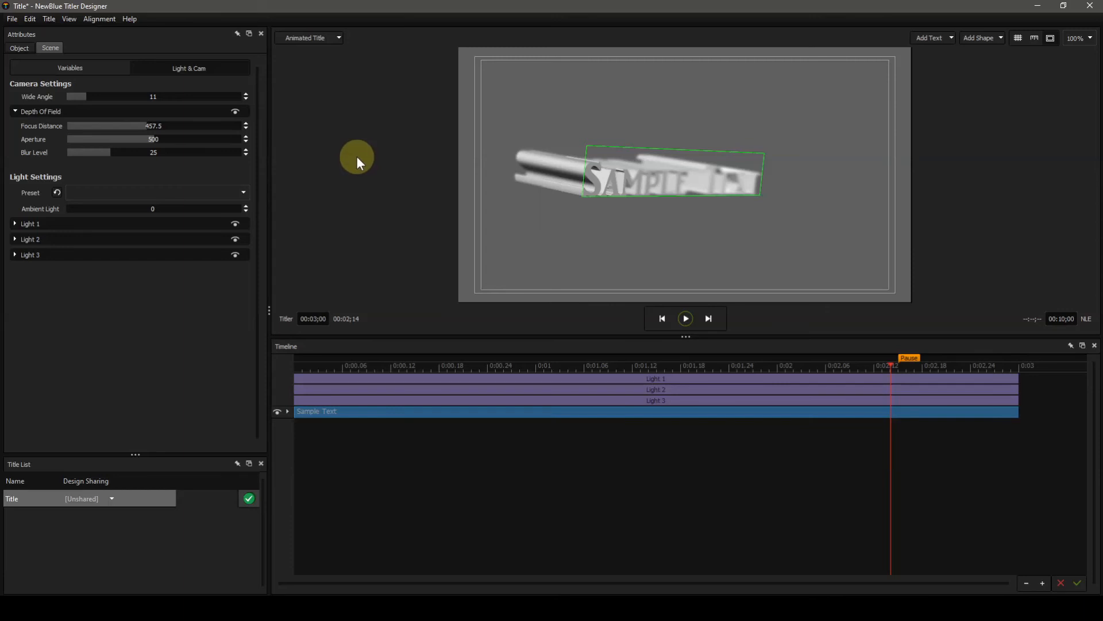
Try the depth of field's Aperture at 0 and 926.5, settle it at 526.1, and set the Blur Level to 43.5.
drag(160, 141, 39, 137)
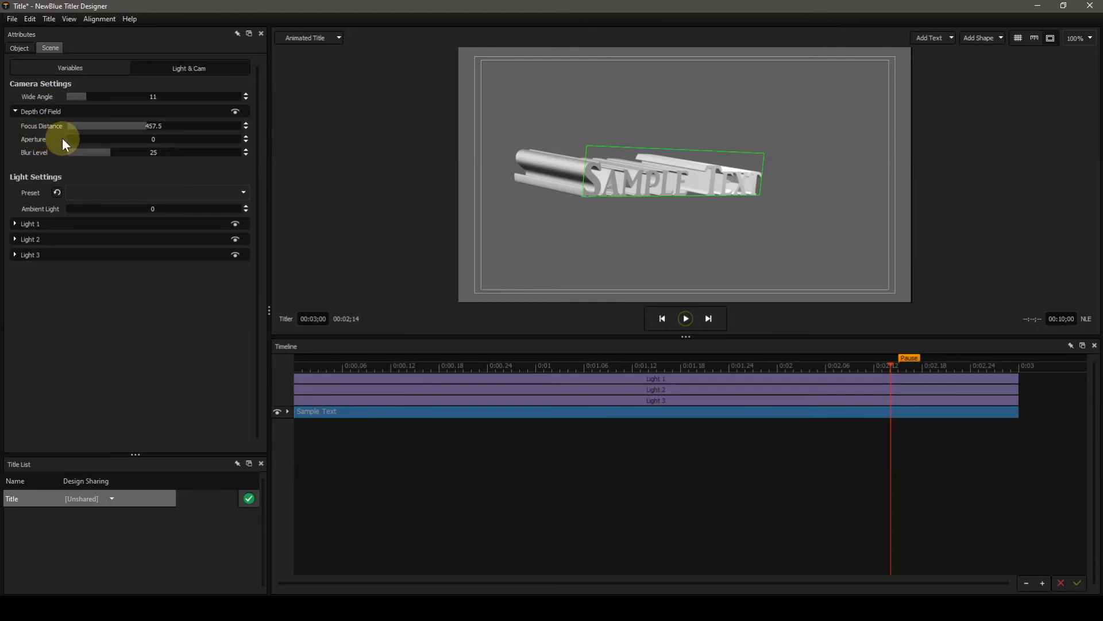
drag(78, 138, 403, 140)
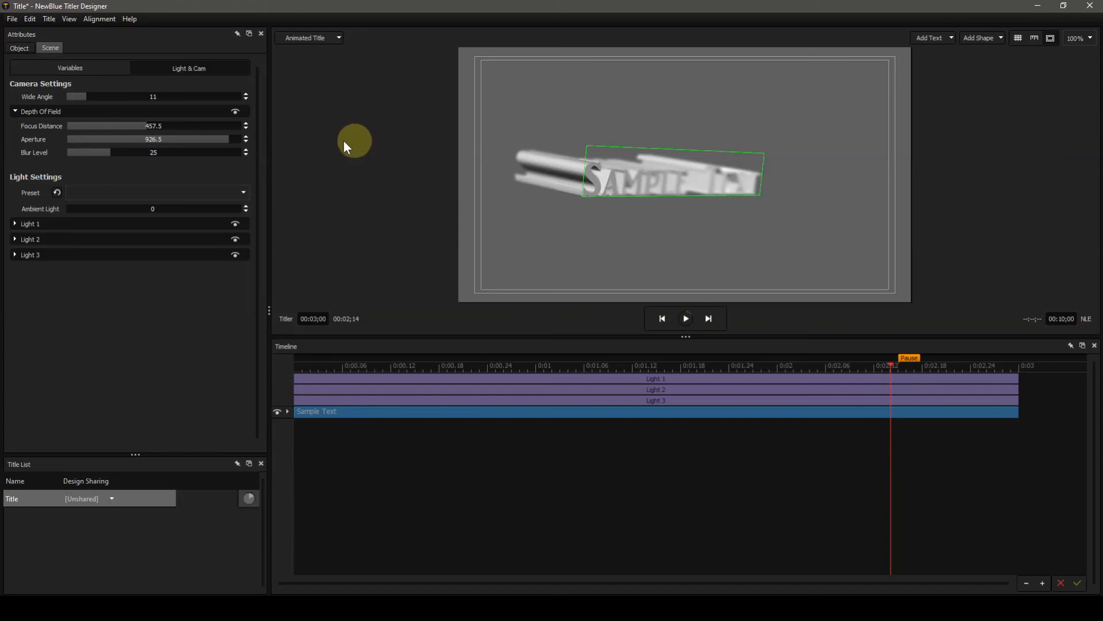
drag(198, 139, 59, 139)
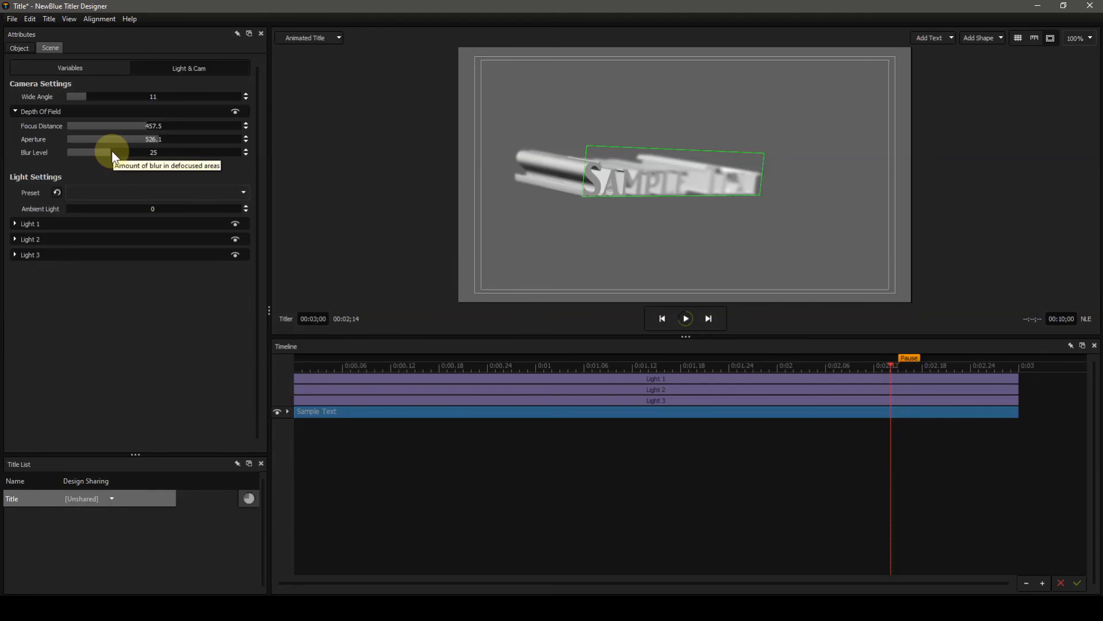
drag(109, 150, 174, 151)
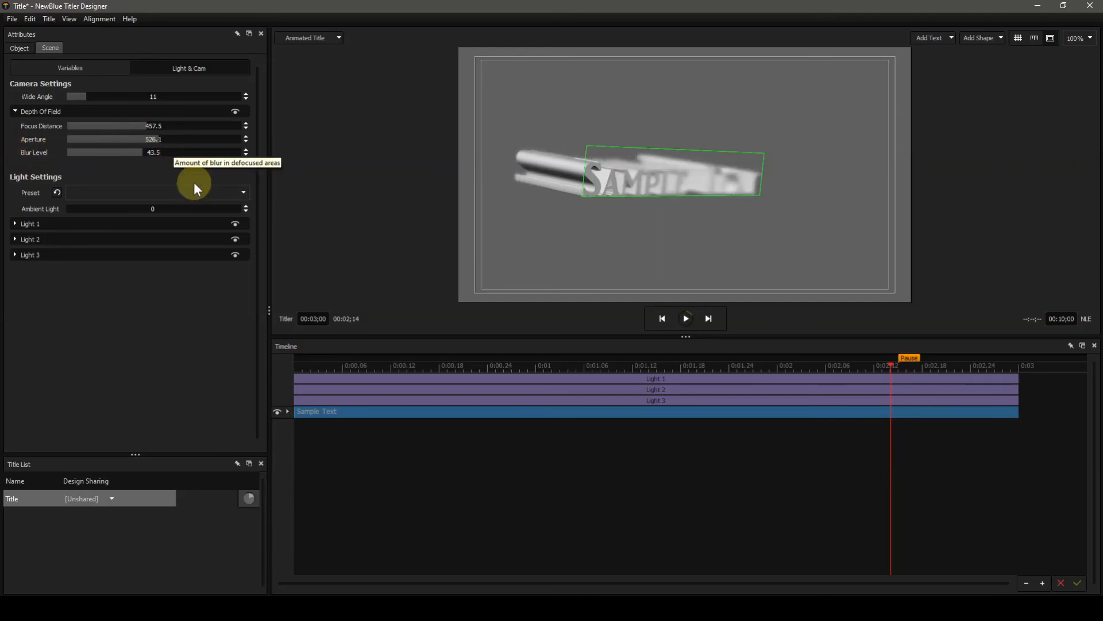
Turn off Depth Of Field and switch off Light 1, Light 2 and Light 3.
click(235, 112)
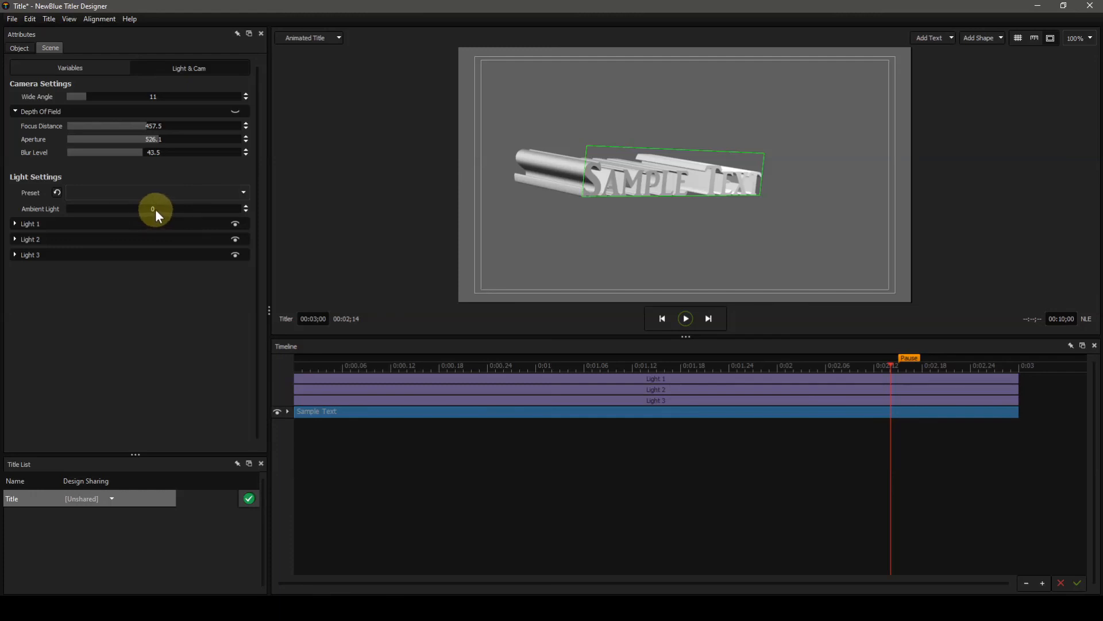
click(235, 225)
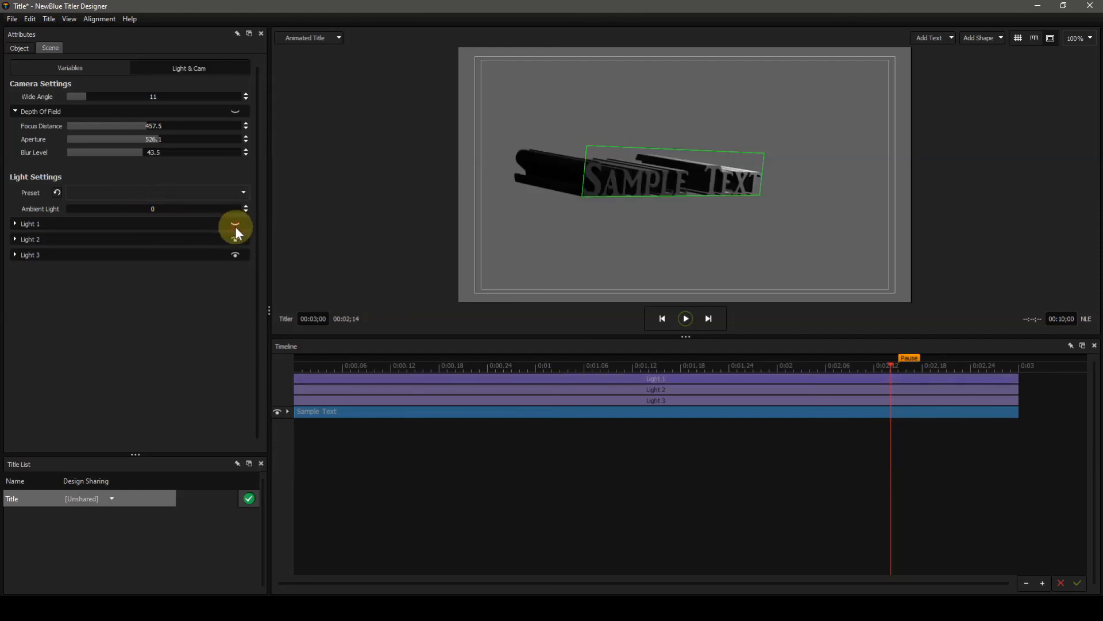
click(233, 239)
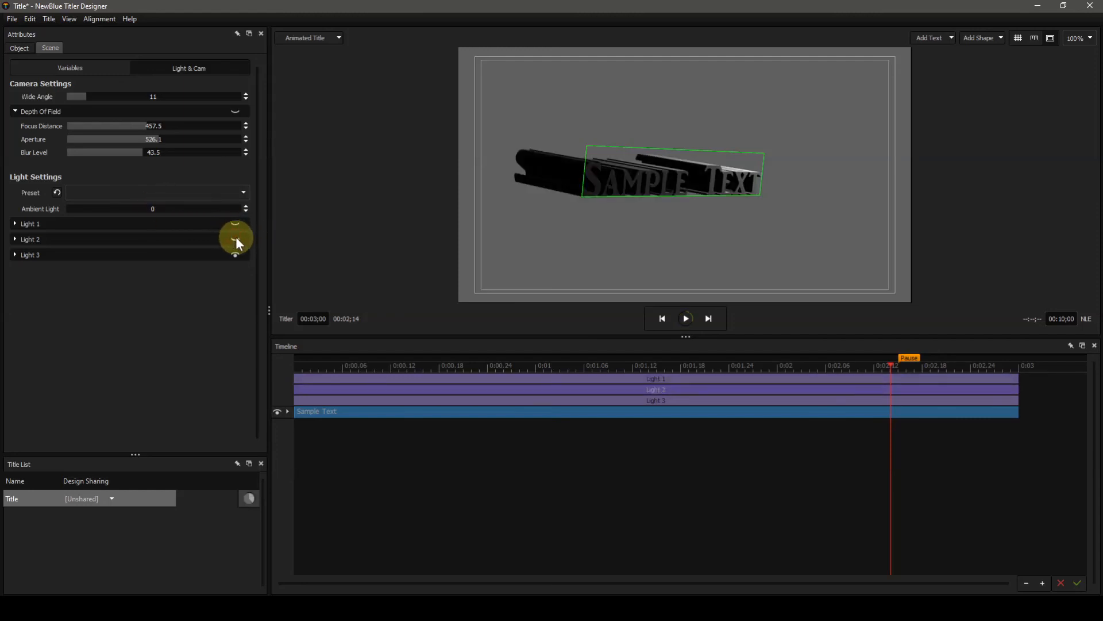
click(236, 252)
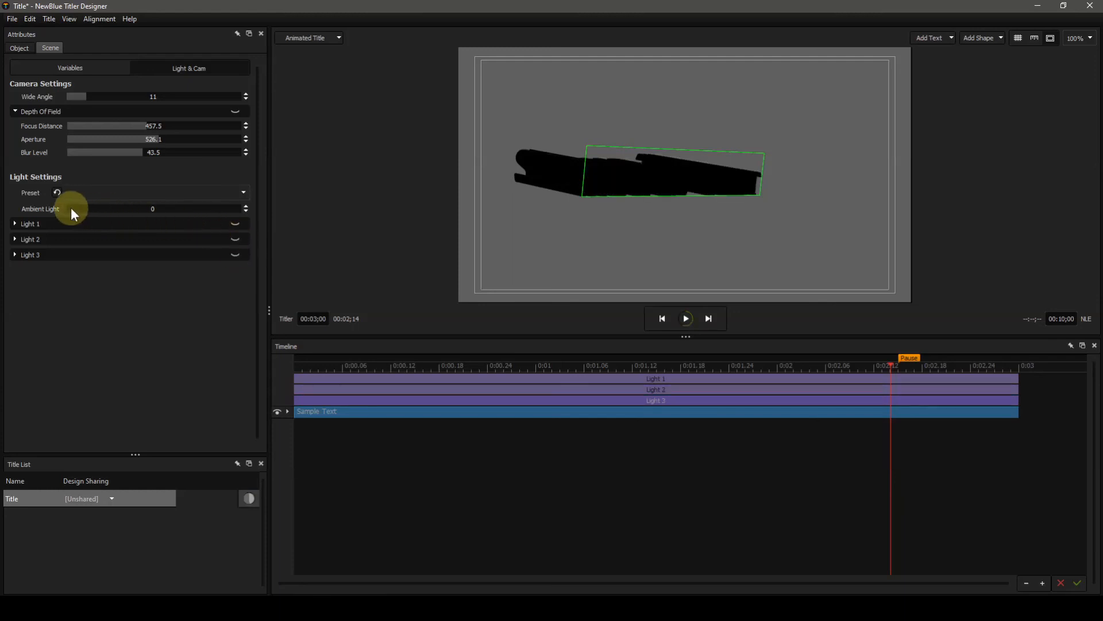
Raise the Ambient Light to 74.4, lower it to 42.7, and switch Light 1 back on.
drag(71, 207, 333, 215)
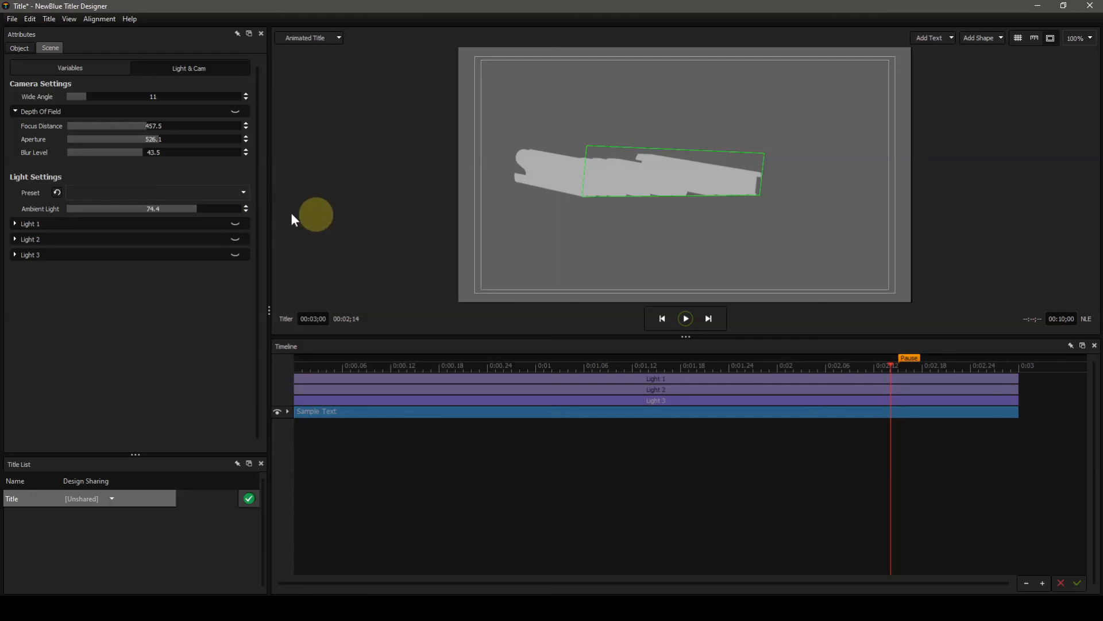
drag(200, 210, 170, 224)
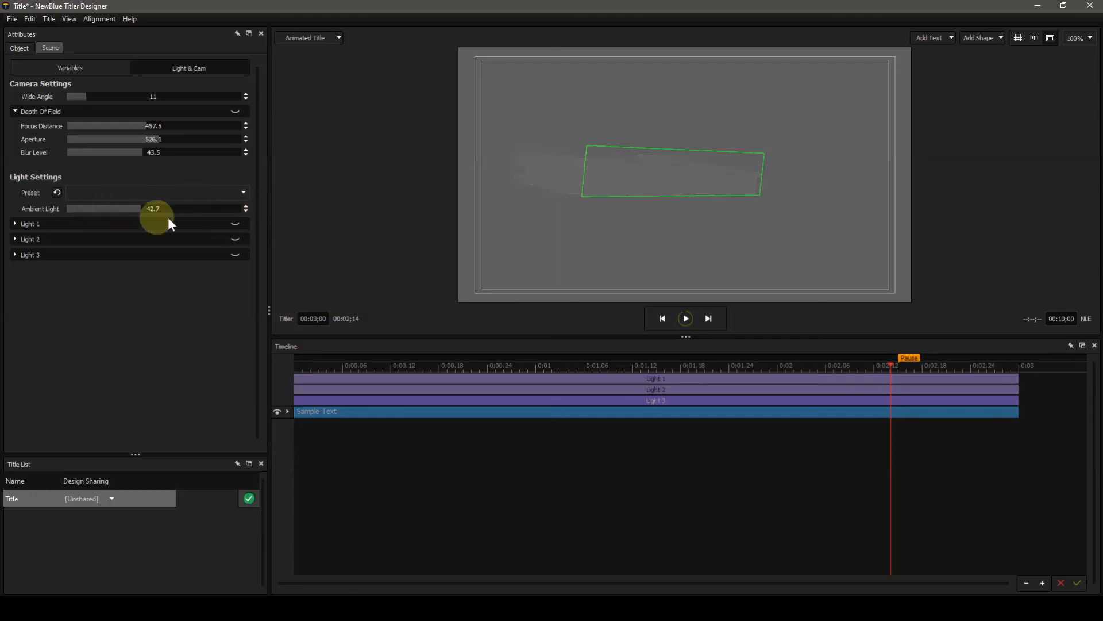
click(235, 223)
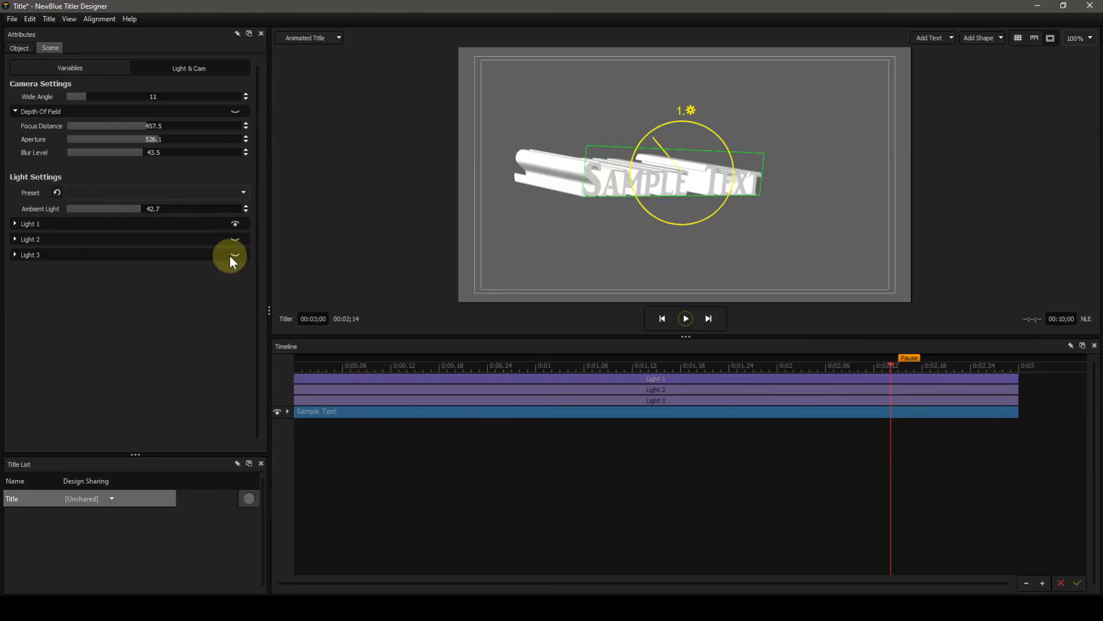